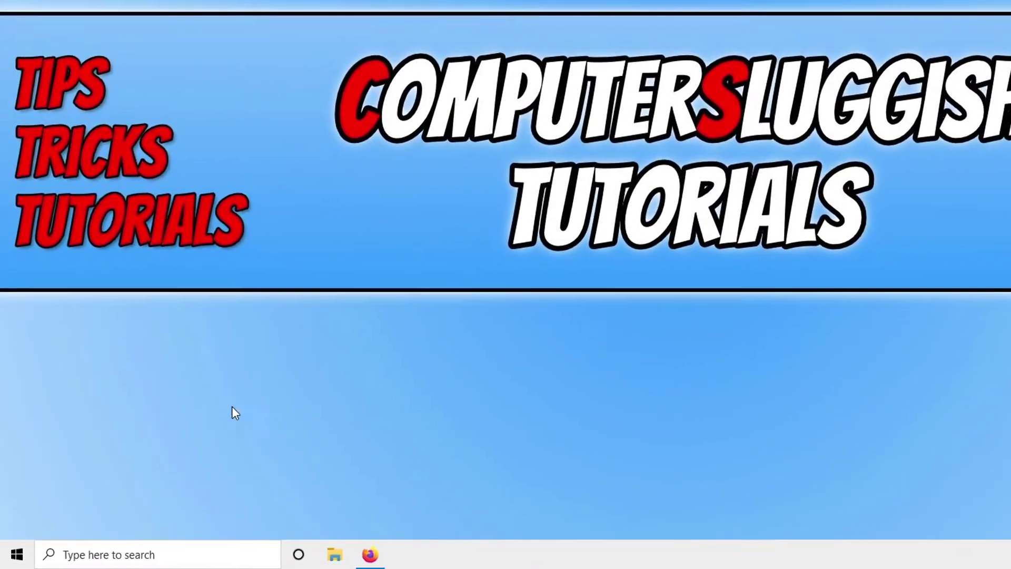
Step: Run a Windows Update check from Settings' Update & Security page
key("super+x")
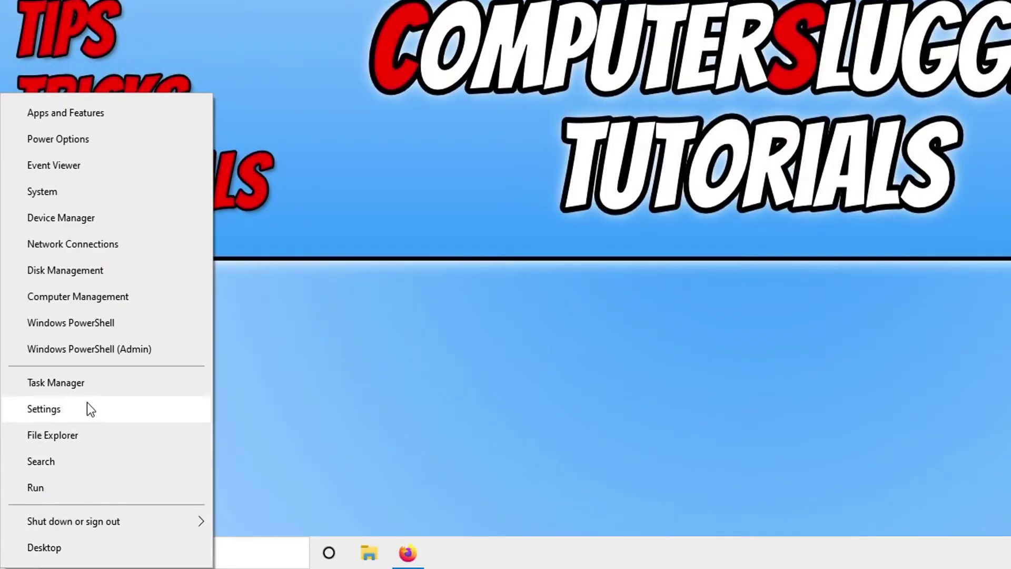
left_click(87, 405)
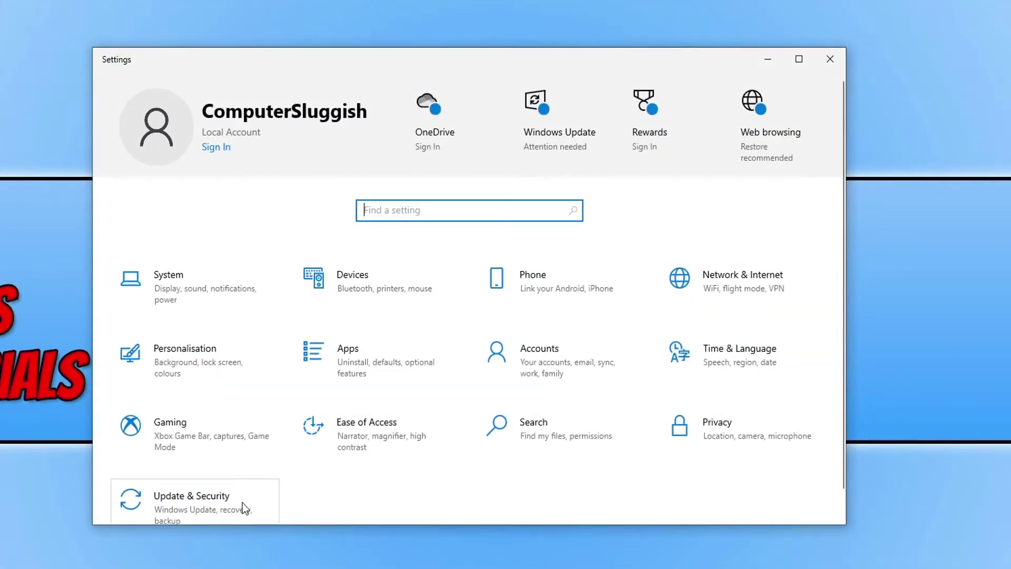
left_click(242, 502)
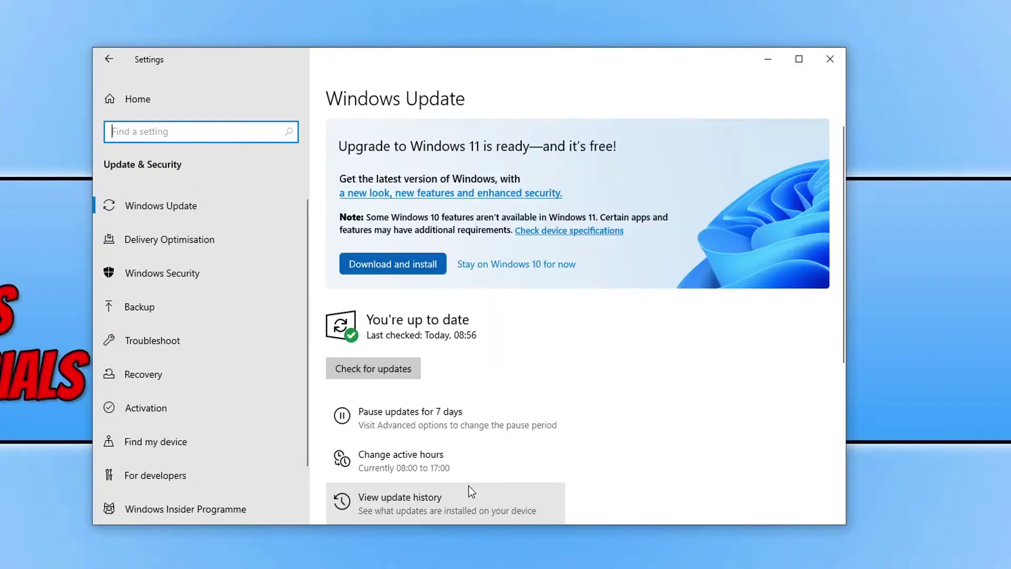
left_click(406, 372)
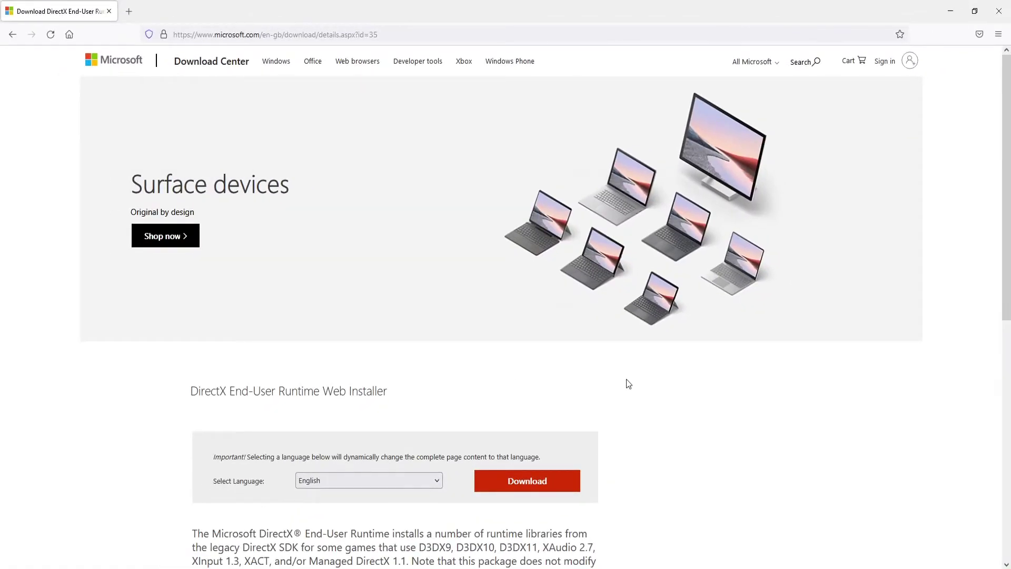
Step: Download dxwebsetup.exe from the Microsoft Download Center and launch it
scroll(654, 397, "down", 3)
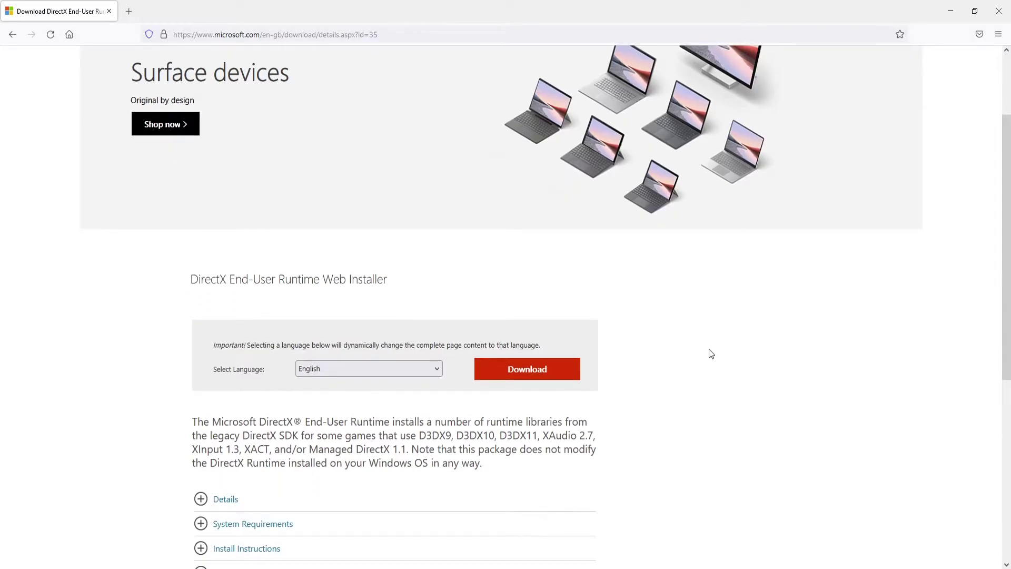
left_click(528, 371)
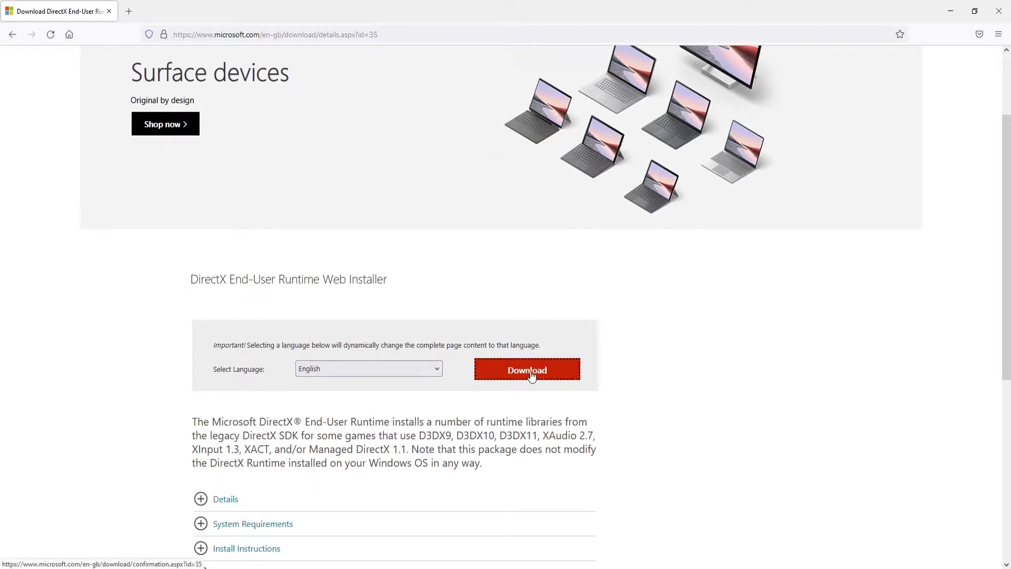
left_click(551, 320)
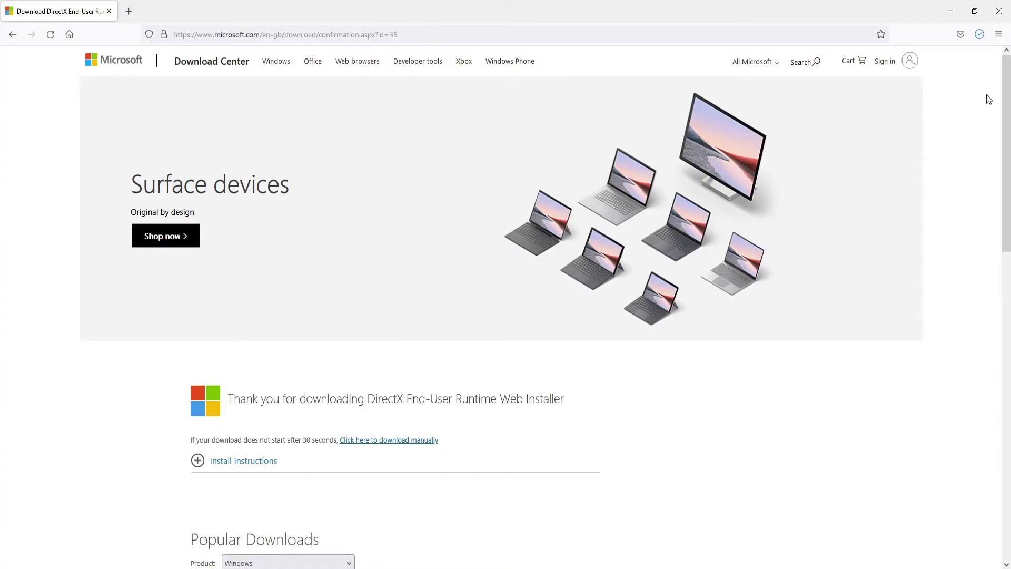
left_click(979, 34)
left_click(922, 60)
left_click(956, 11)
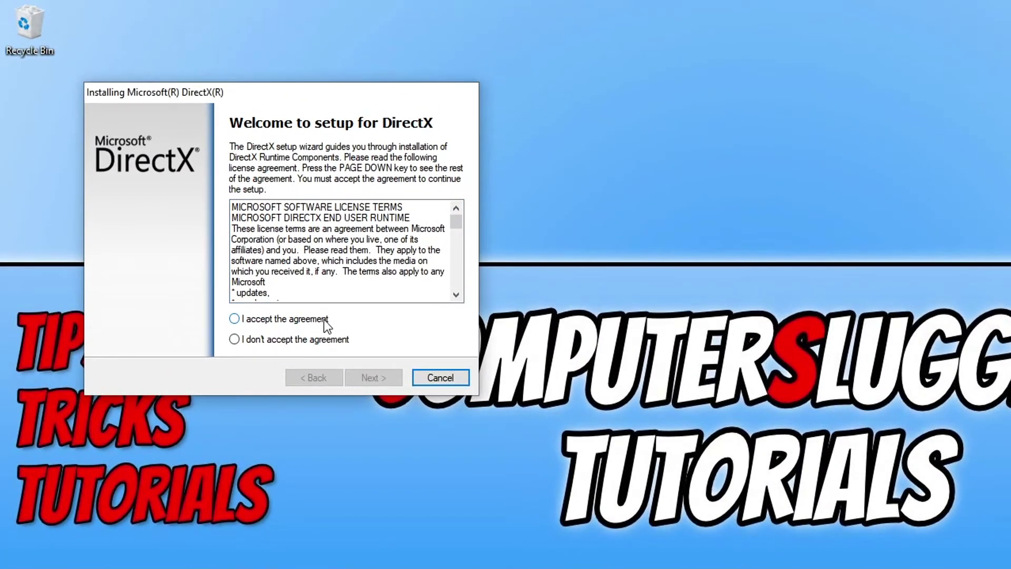
Step: Accept the DirectX licence, leave the Bing Bar unticked, and install through to Finish
left_click(324, 319)
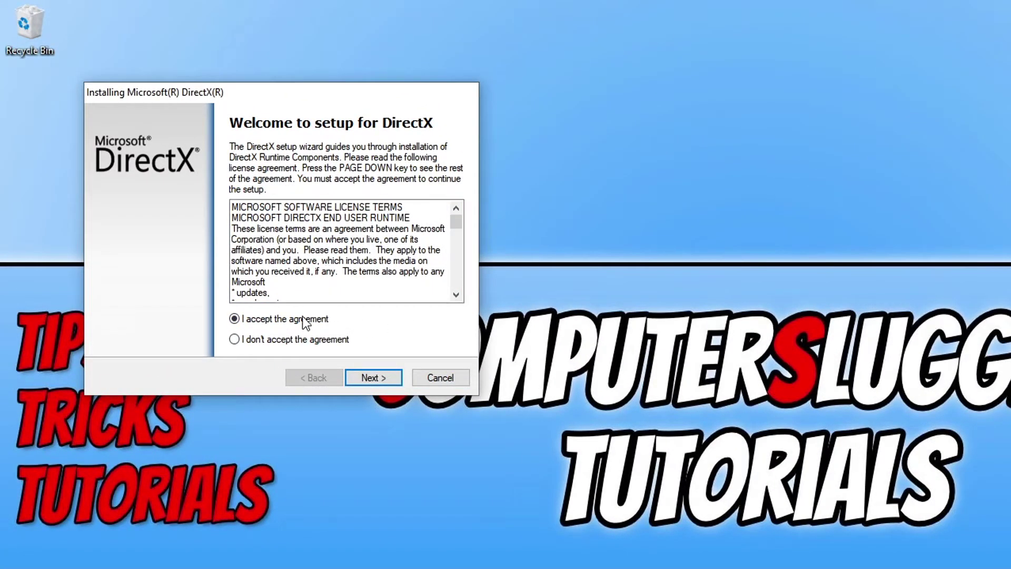
left_click(386, 377)
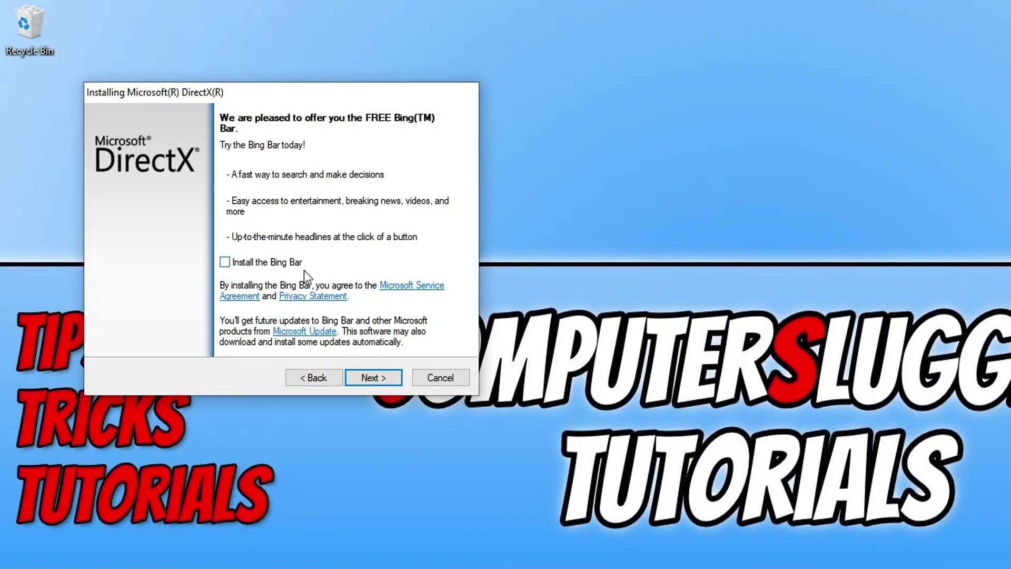
left_click(386, 379)
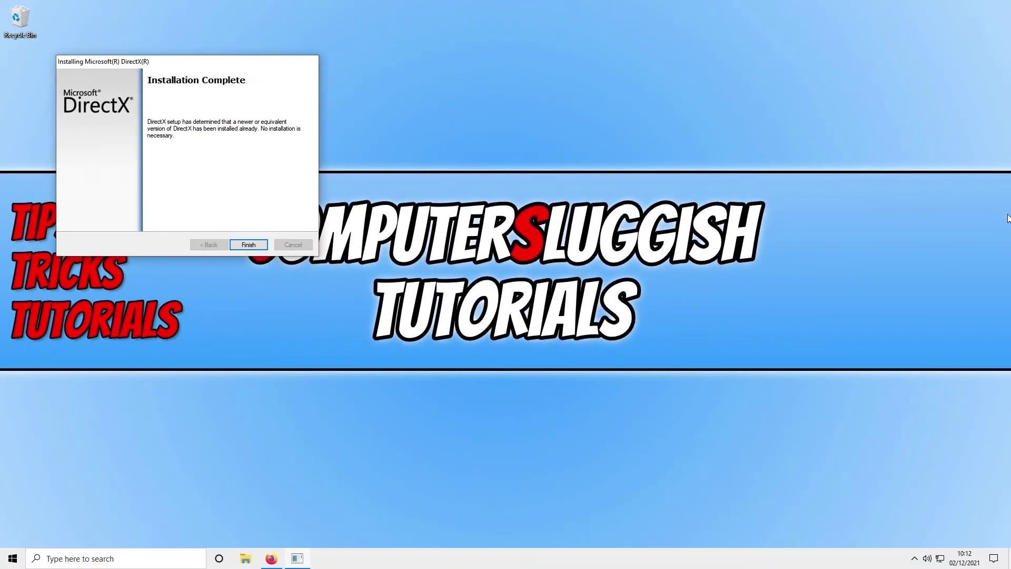
left_click(248, 245)
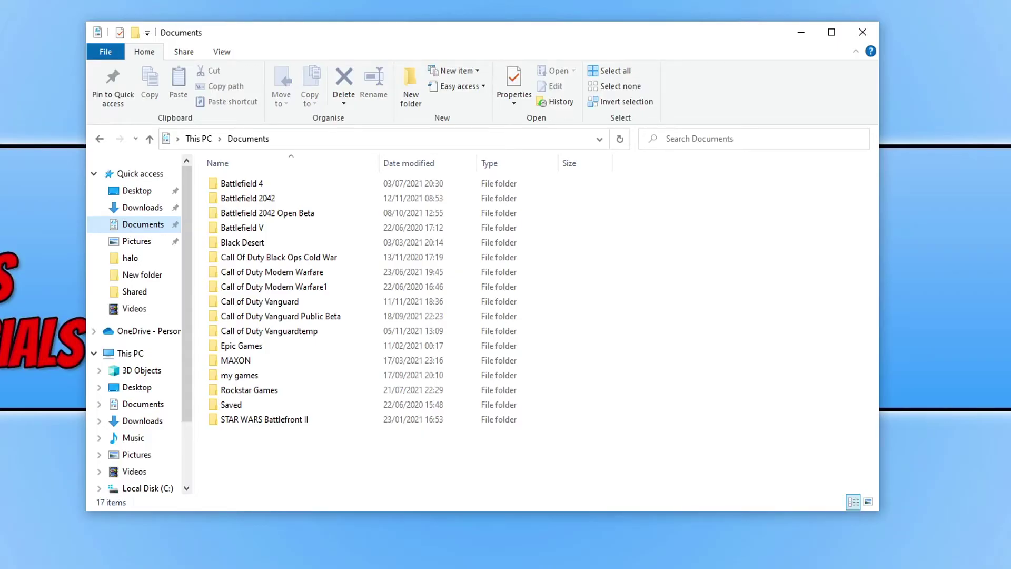
Step: Open Battlefield 2042\settings\PROFSAVE_profile from Documents in Notepad
double_click(296, 200)
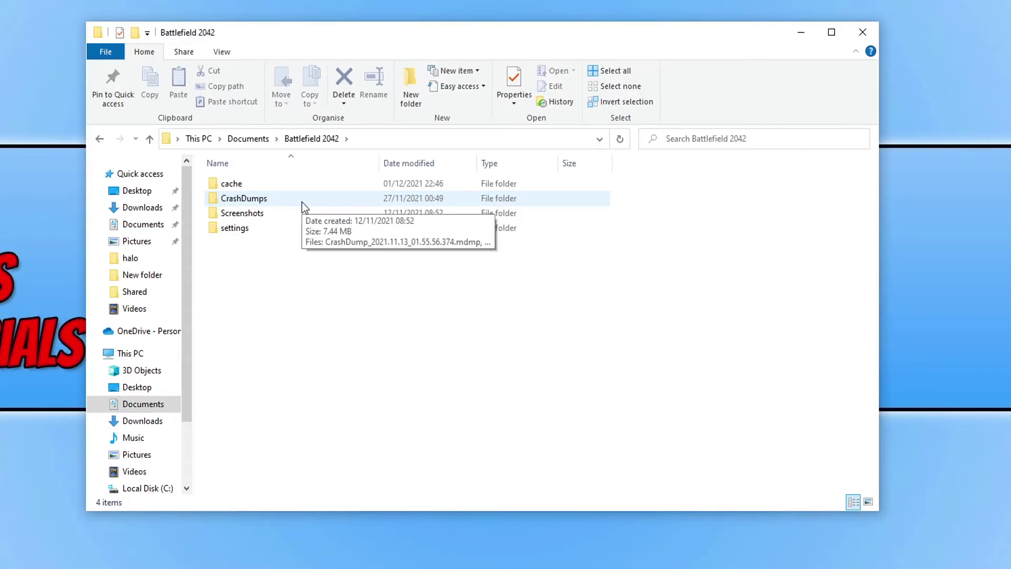
double_click(272, 235)
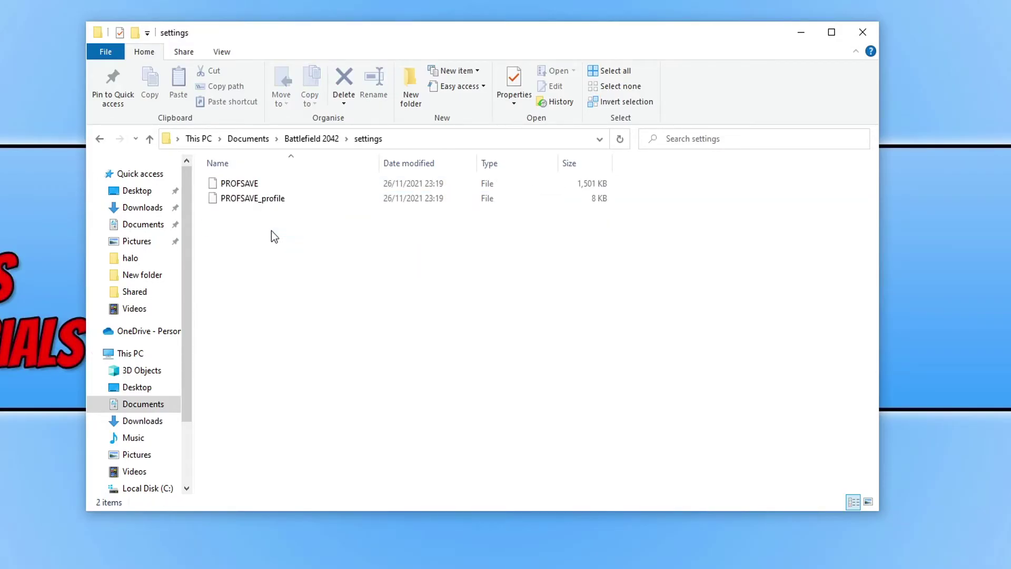
right_click(267, 198)
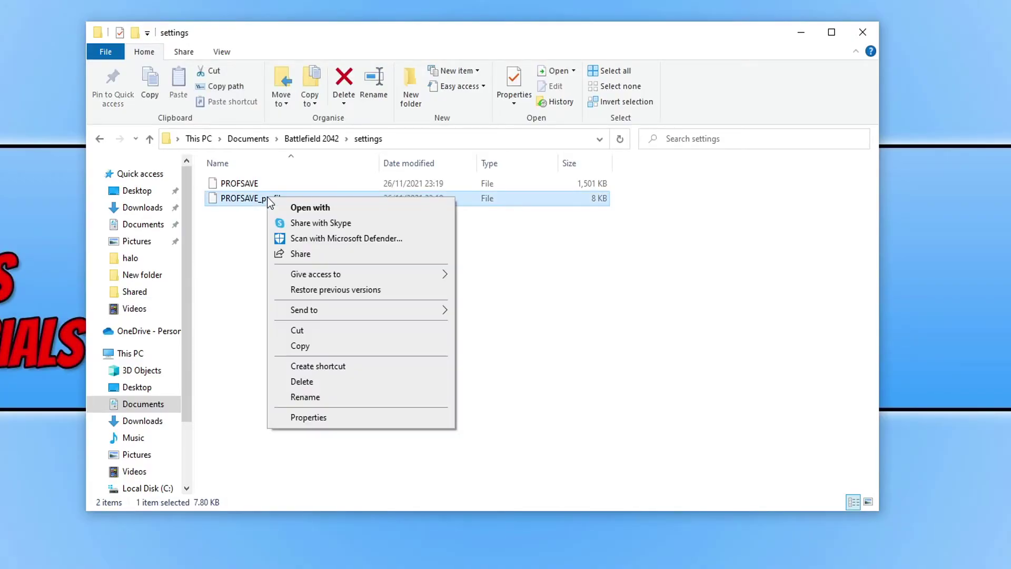
left_click(321, 207)
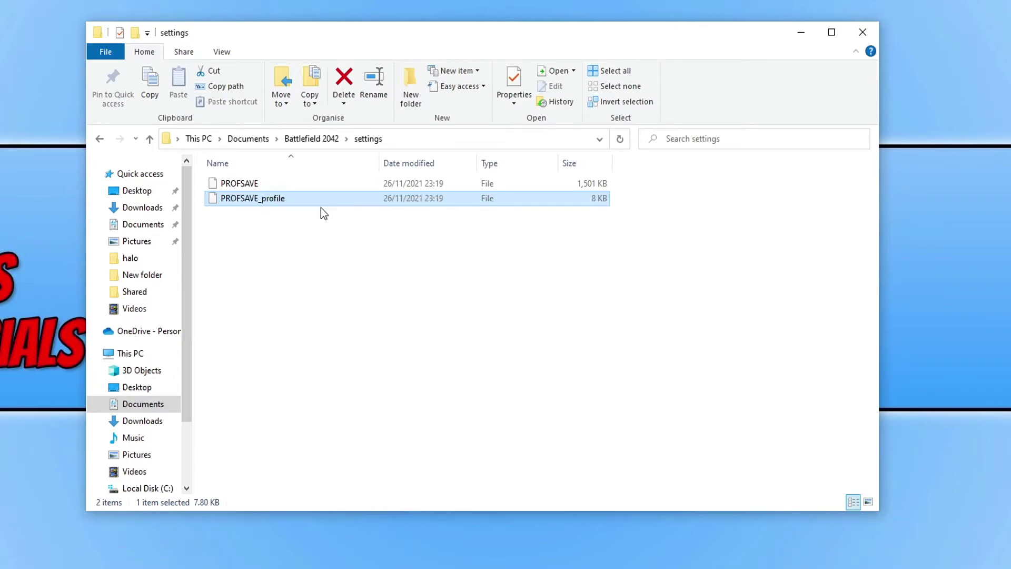
scroll(494, 266, "down", 1)
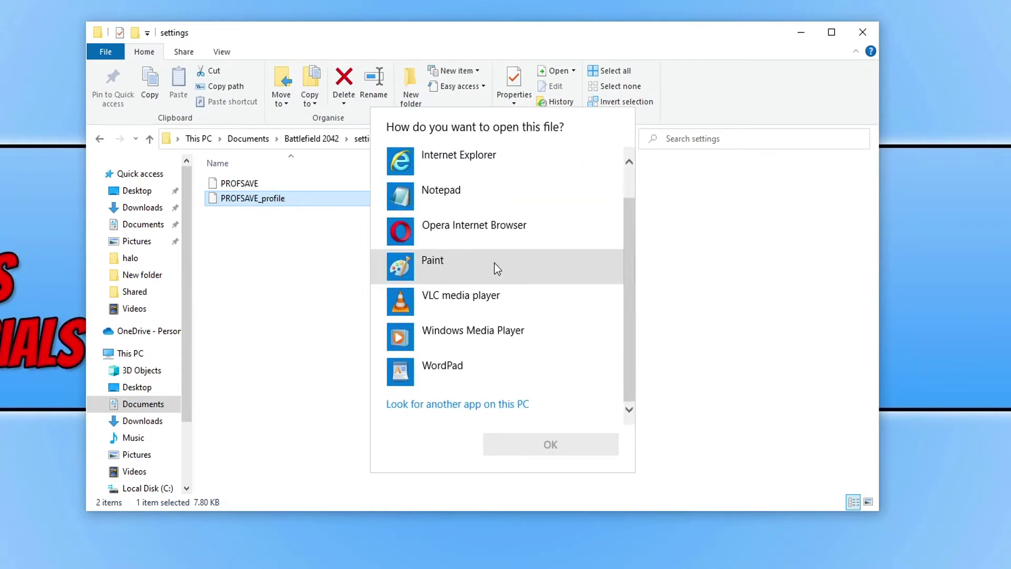
double_click(444, 197)
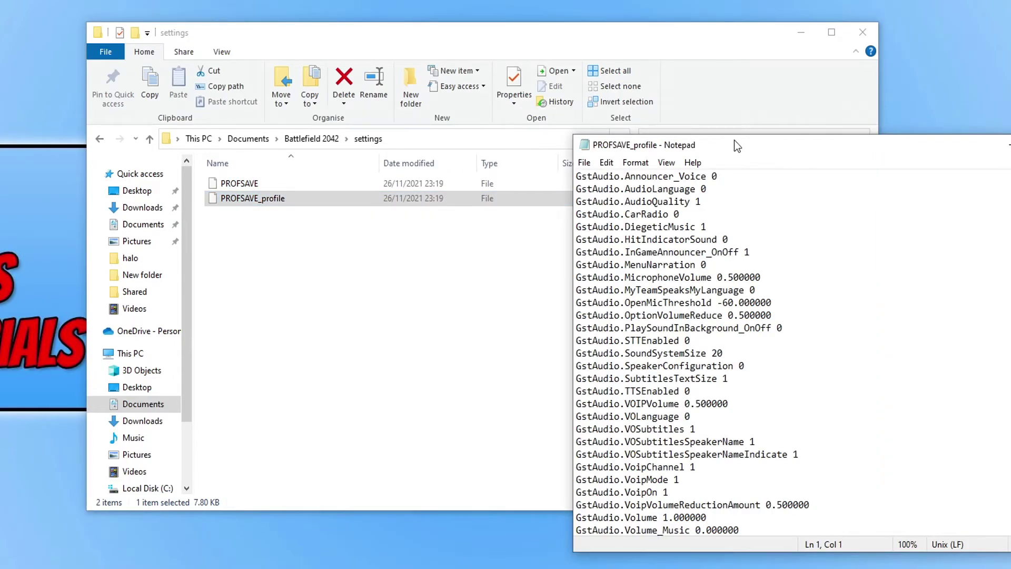
Step: Find GstRender.Dx12Enabled, change its value from 0 to 1, and save PROFSAVE_profile
left_click_drag(736, 143, 394, 53)
left_click(406, 148)
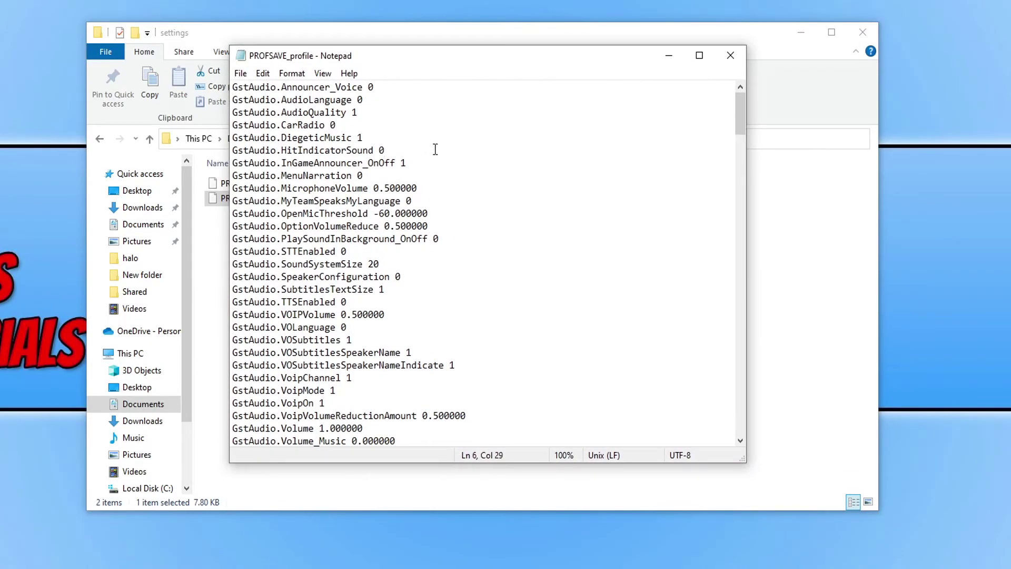
key("ctrl+f")
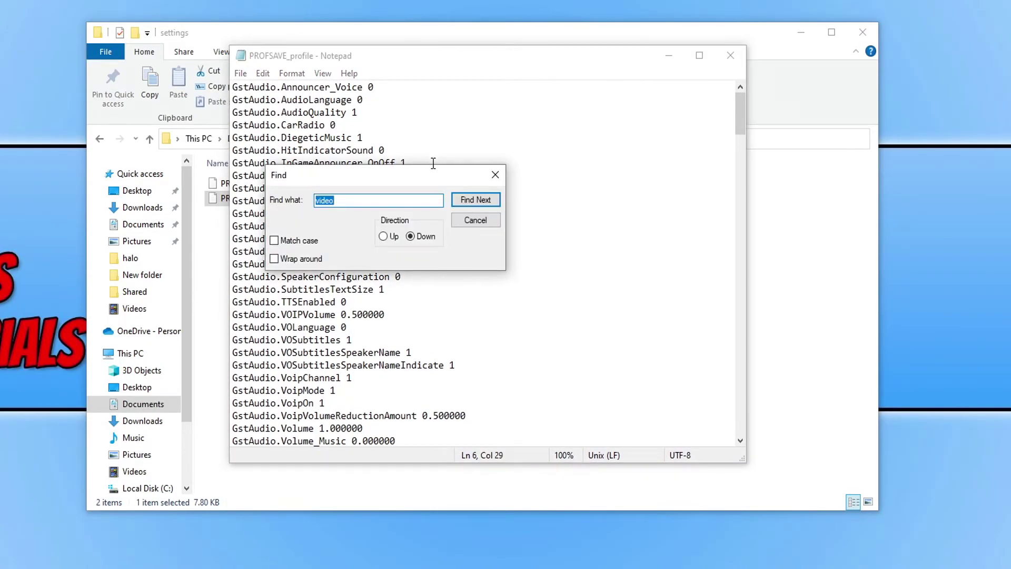
type("dx12")
left_click(473, 201)
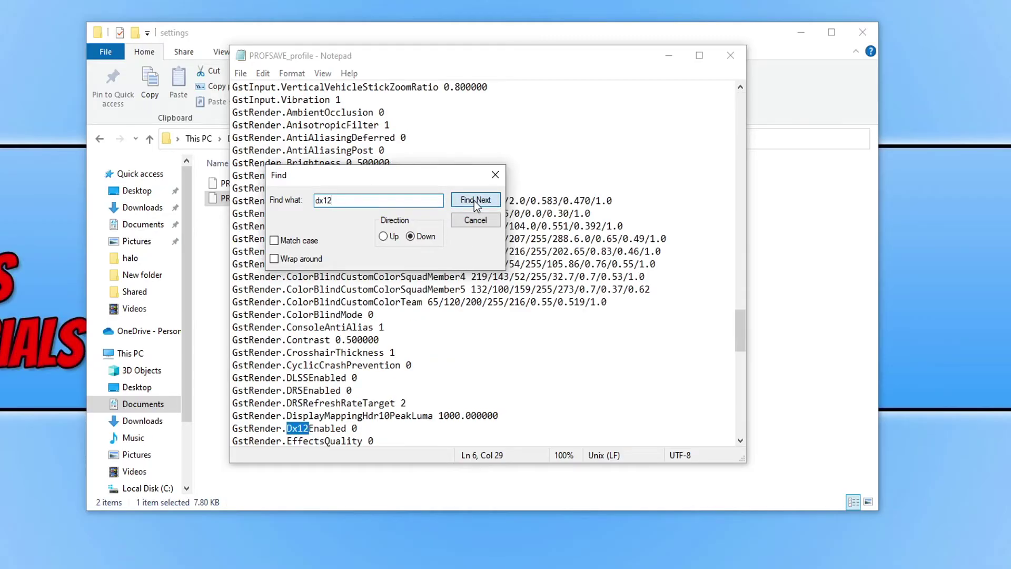
key("Escape")
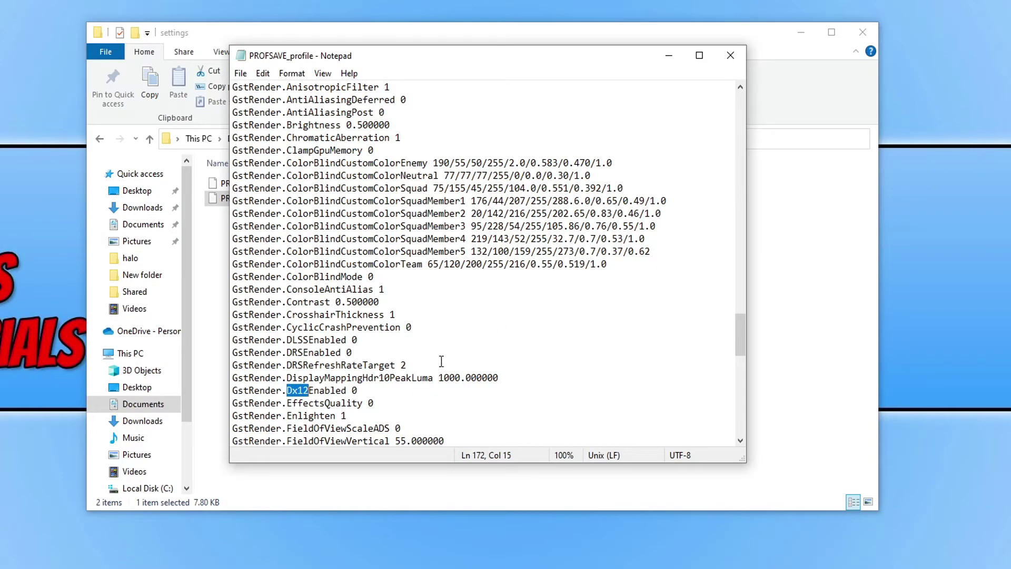
double_click(354, 390)
type("1")
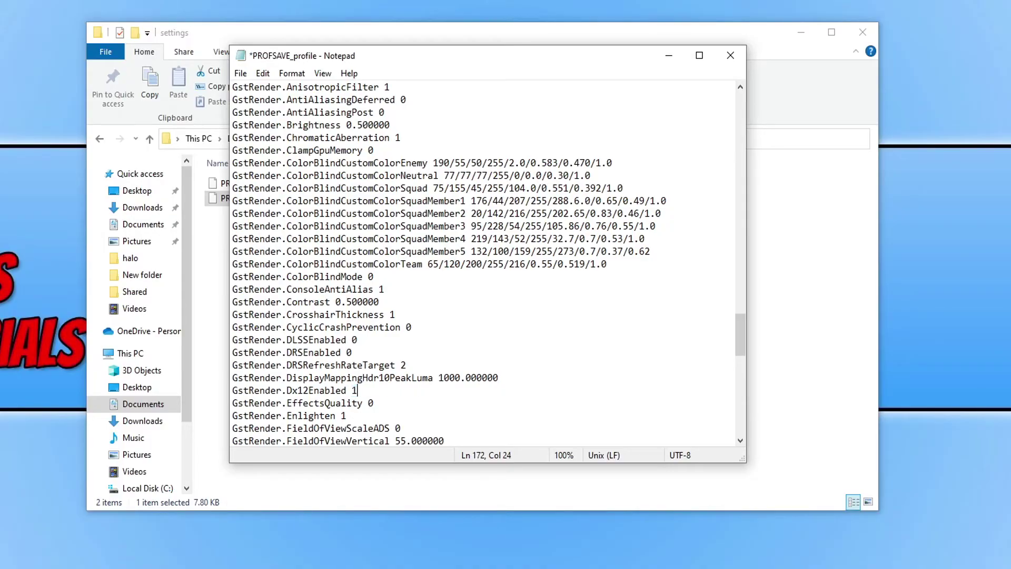
left_click(240, 73)
left_click(261, 136)
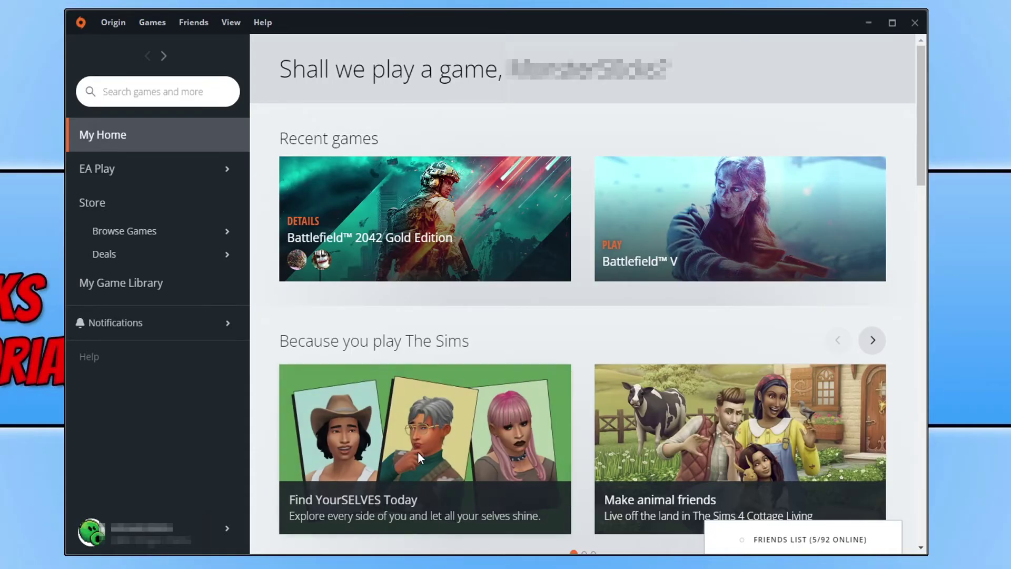
Step: Run Repair on Battlefield 2042 from the Origin game library
left_click(121, 286)
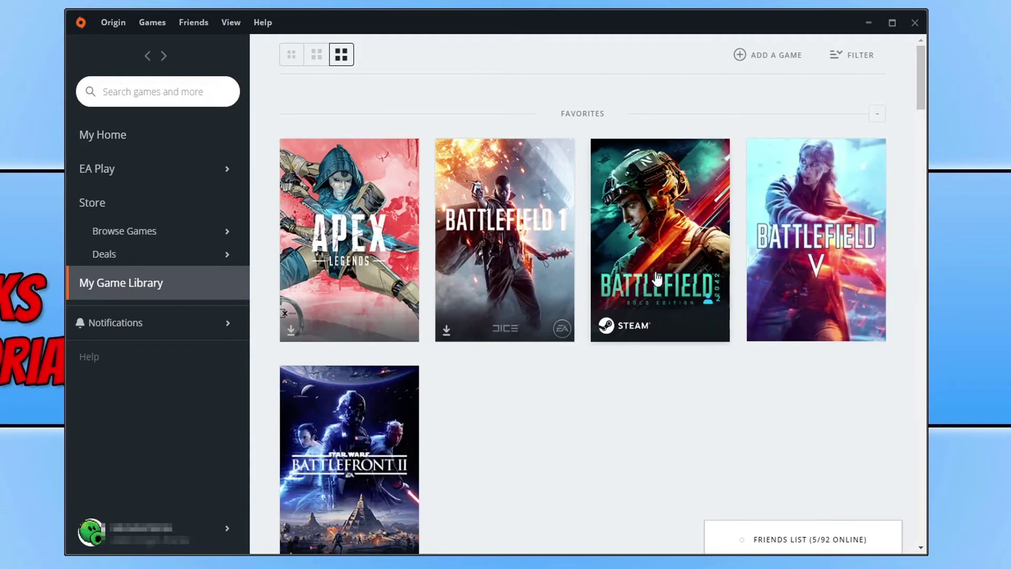
right_click(643, 242)
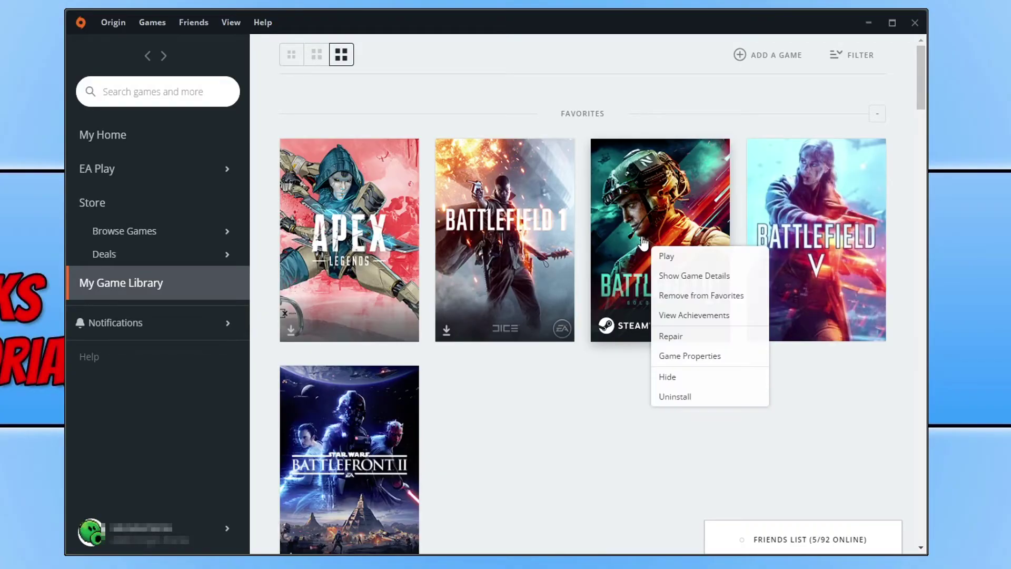
left_click(706, 339)
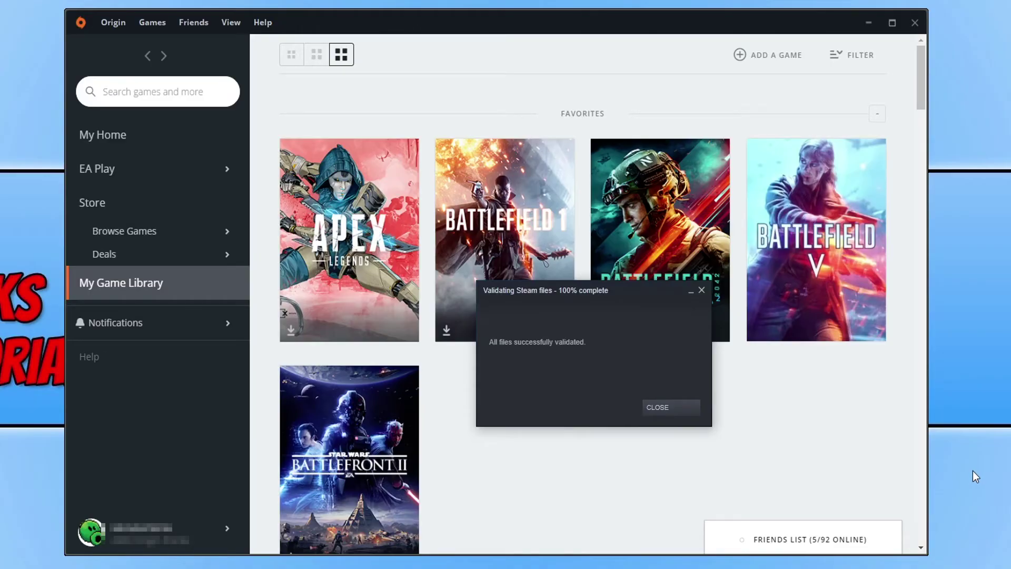